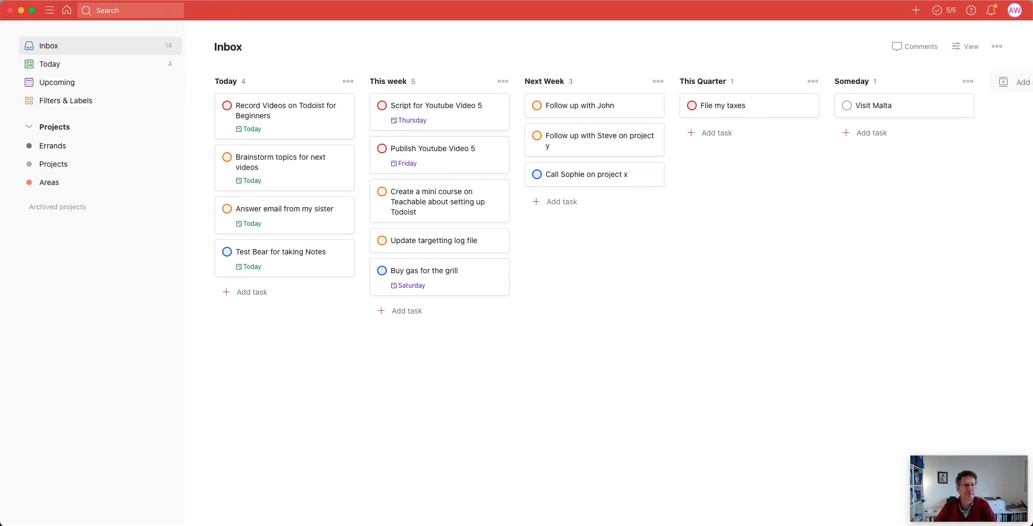
# Step: Add a section named "Clean up Notion" to the Projects project
pyautogui.click(53, 164)
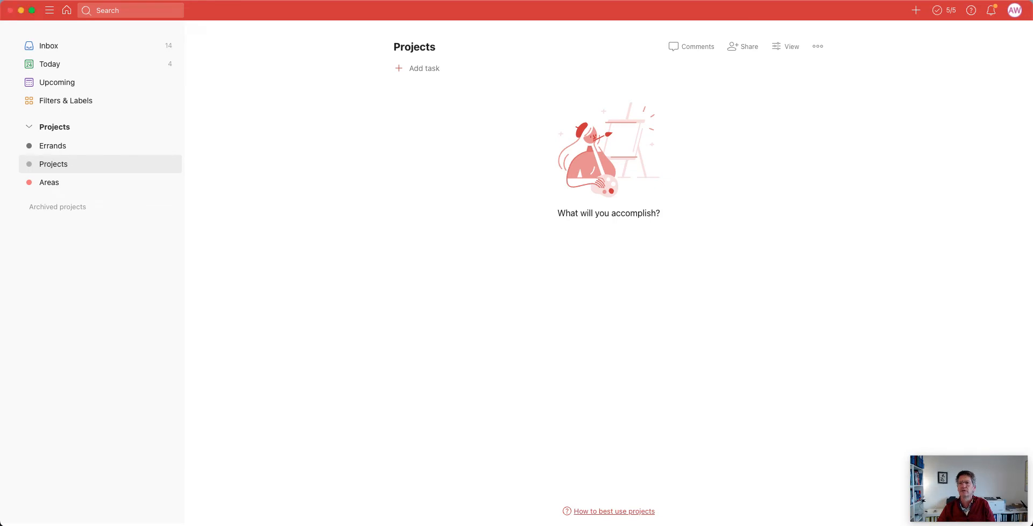
pyautogui.click(818, 47)
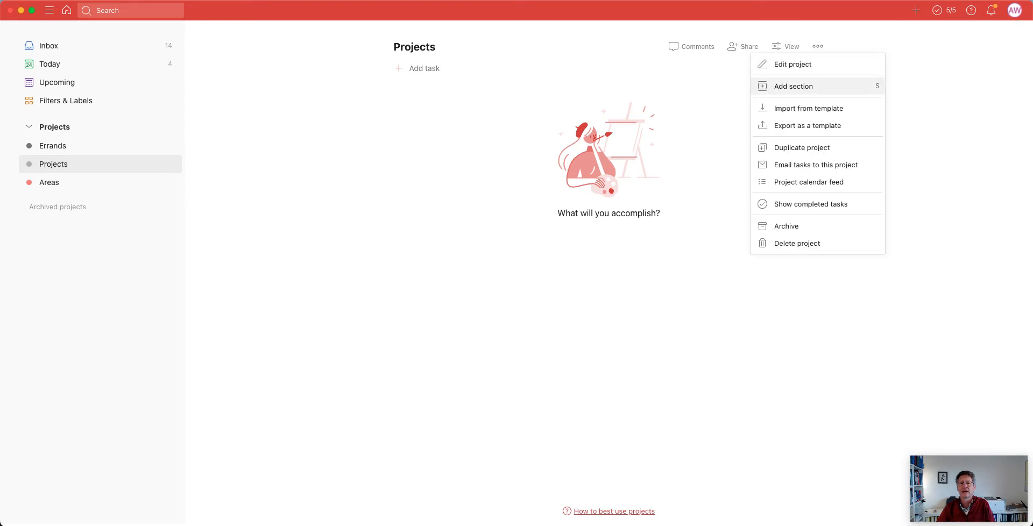
pyautogui.click(794, 86)
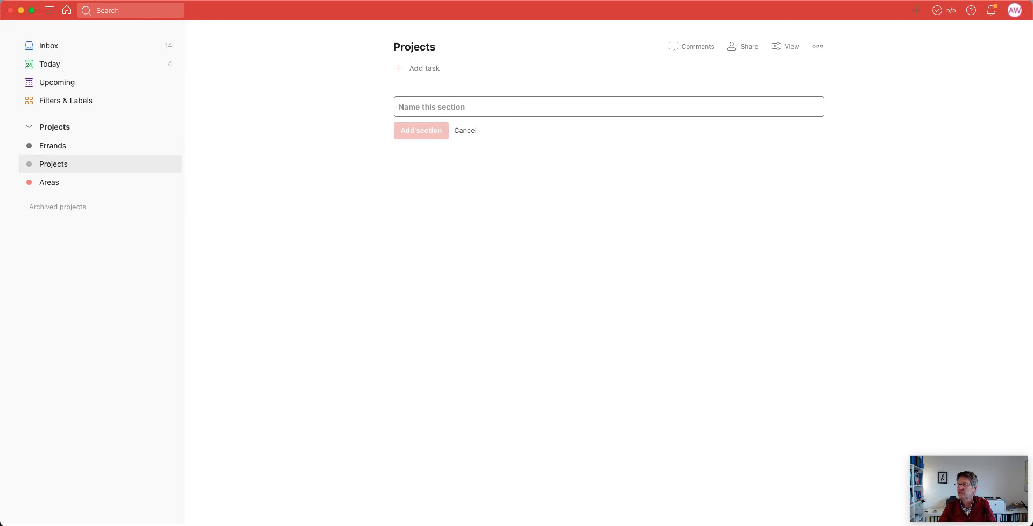
pyautogui.press('super+Tab')
pyautogui.press('super+Tab')
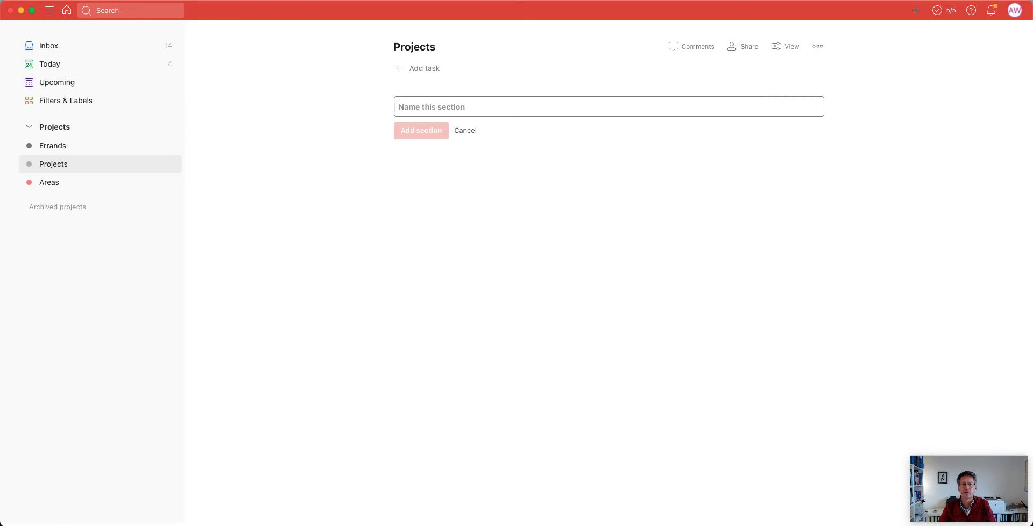
pyautogui.write('Clean')
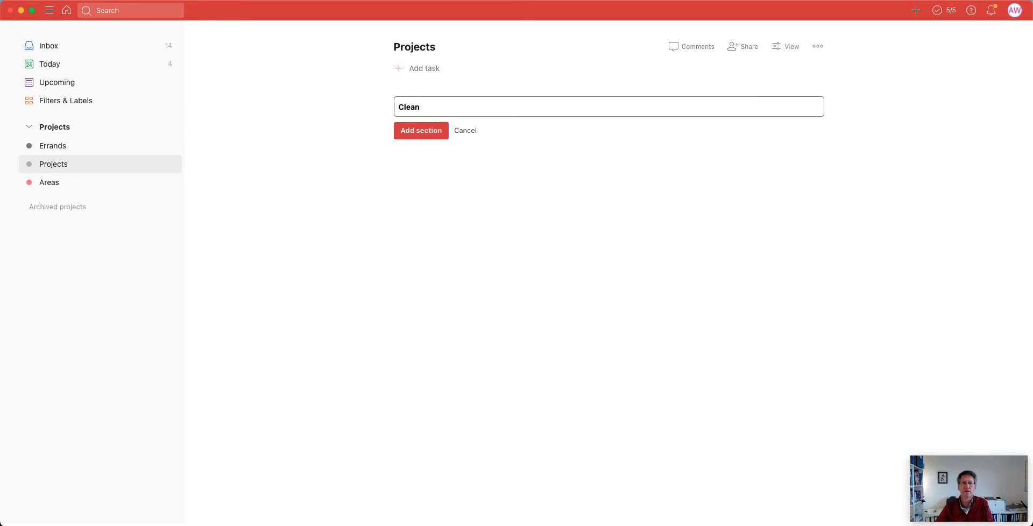
pyautogui.write(' up Notion')
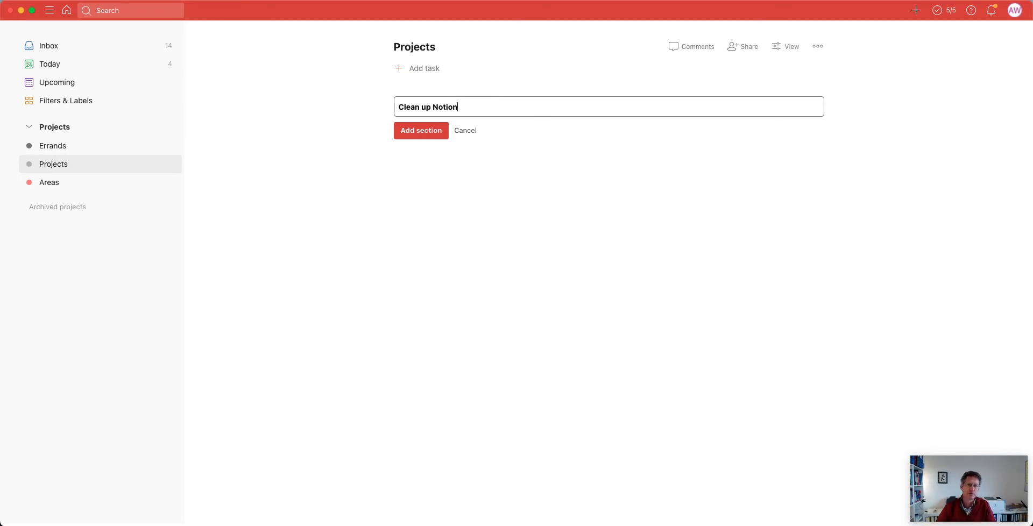
pyautogui.press('Return')
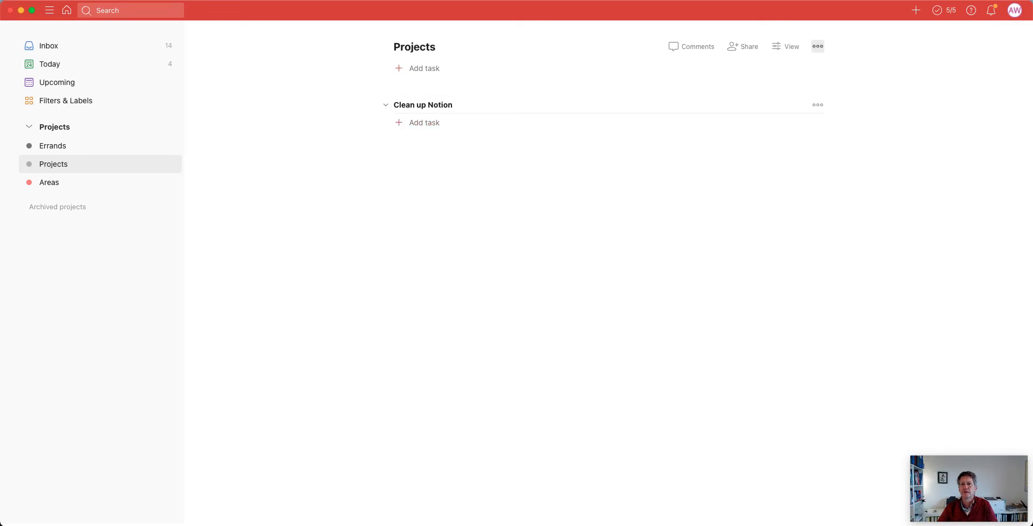
# Step: Start another section in the Projects project and enter "Weekend in London" as its name
pyautogui.click(818, 46)
pyautogui.click(794, 86)
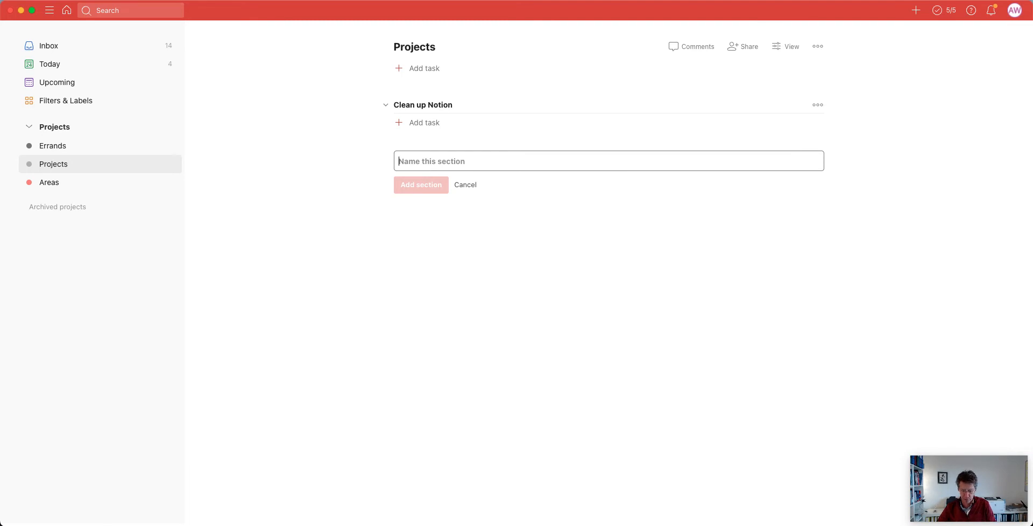
pyautogui.write('Weekend in London')
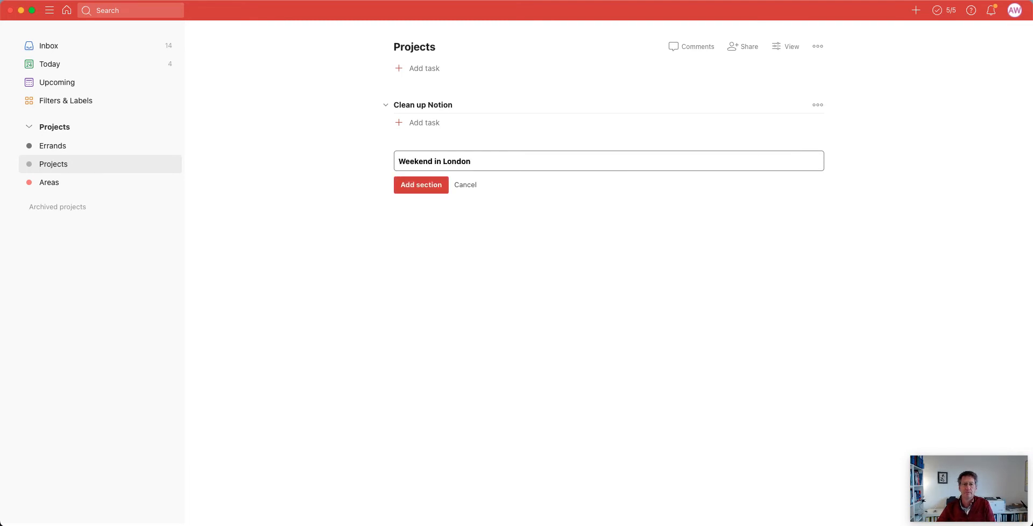
# Step: Rename the "Clean up Notion" section to "22-03 Clean up Notion"
pyautogui.click(423, 105)
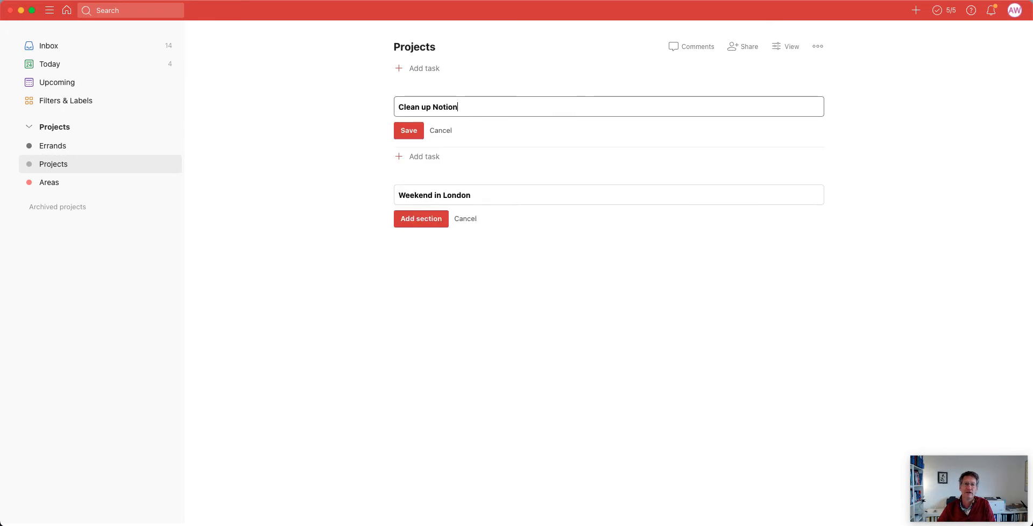
pyautogui.click(399, 107)
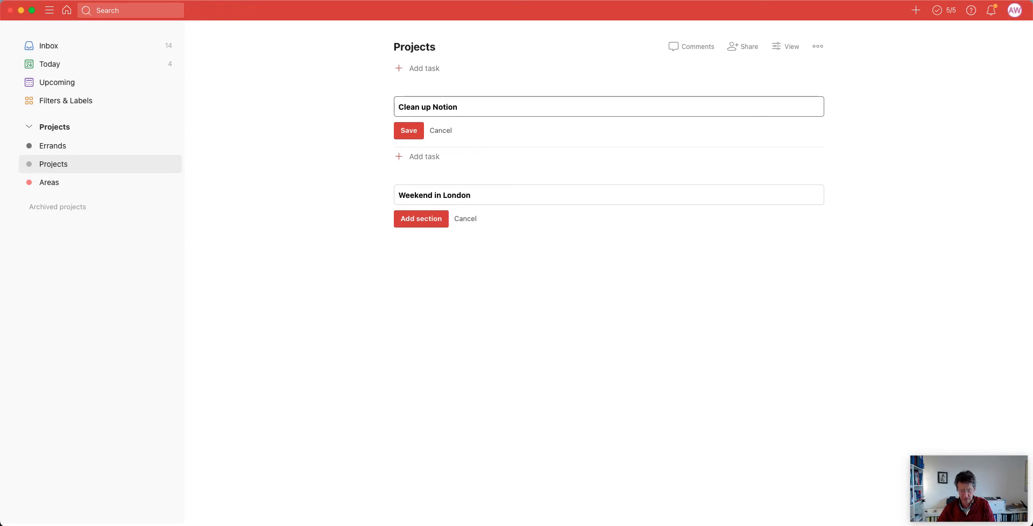
pyautogui.write('22-03')
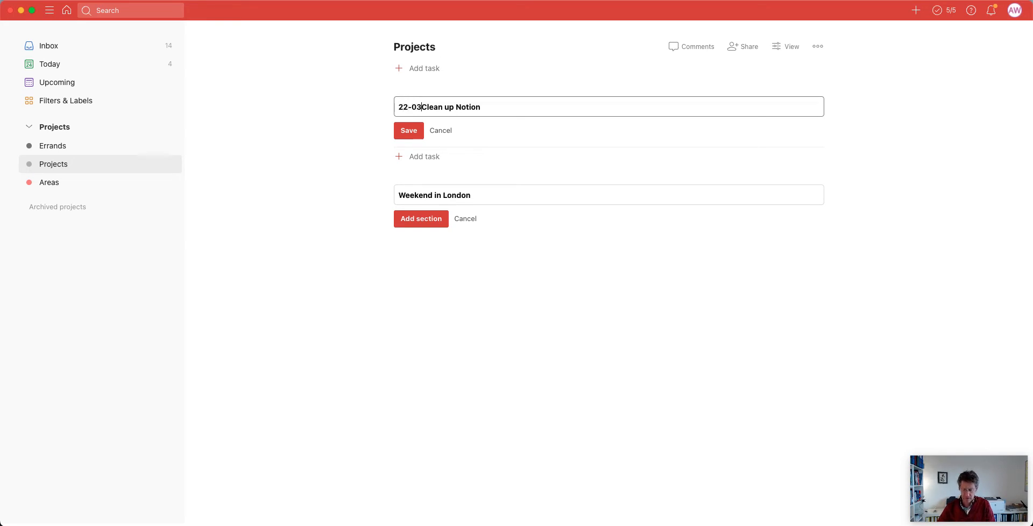
pyautogui.press('Return')
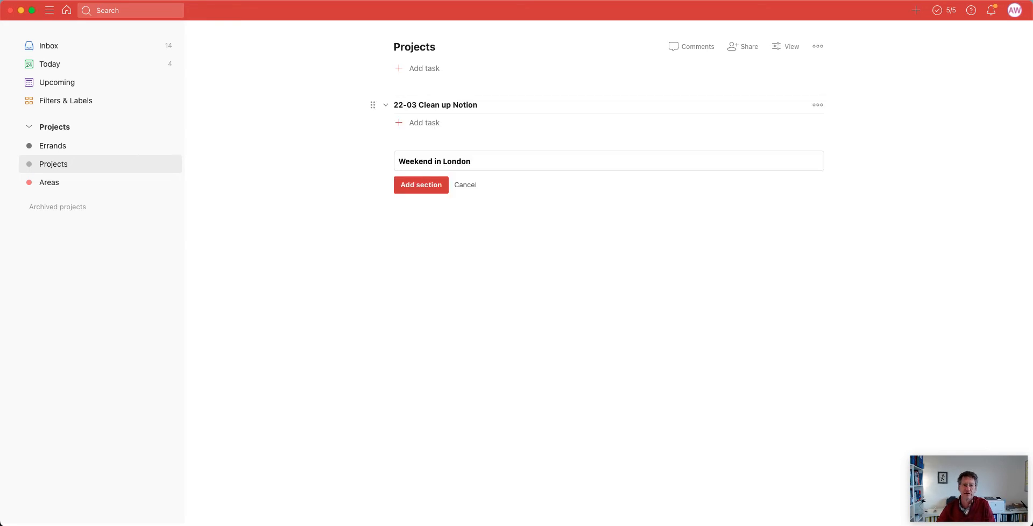
# Step: Prefix the pending London section's name so it reads "22-05 Weekend in London" and add the section
pyautogui.click(399, 161)
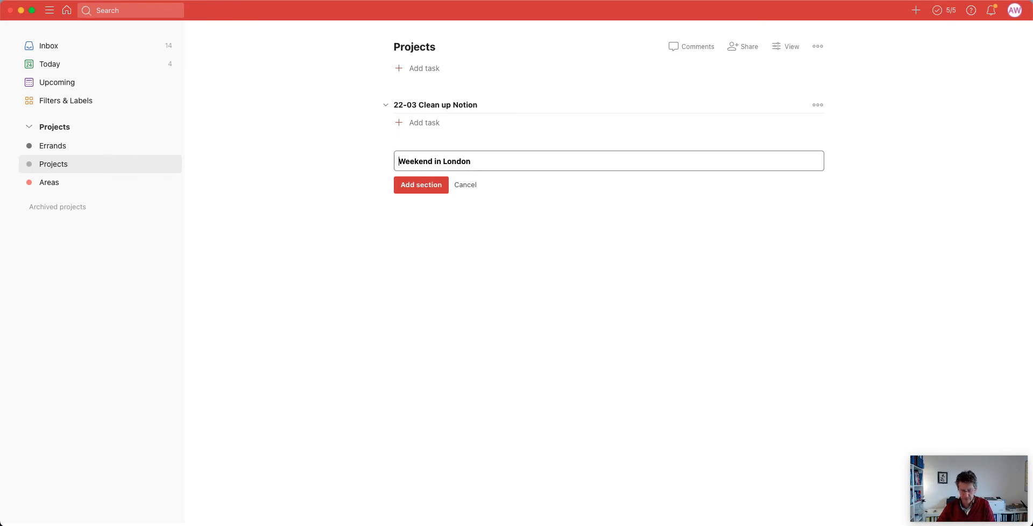
pyautogui.write('22-05')
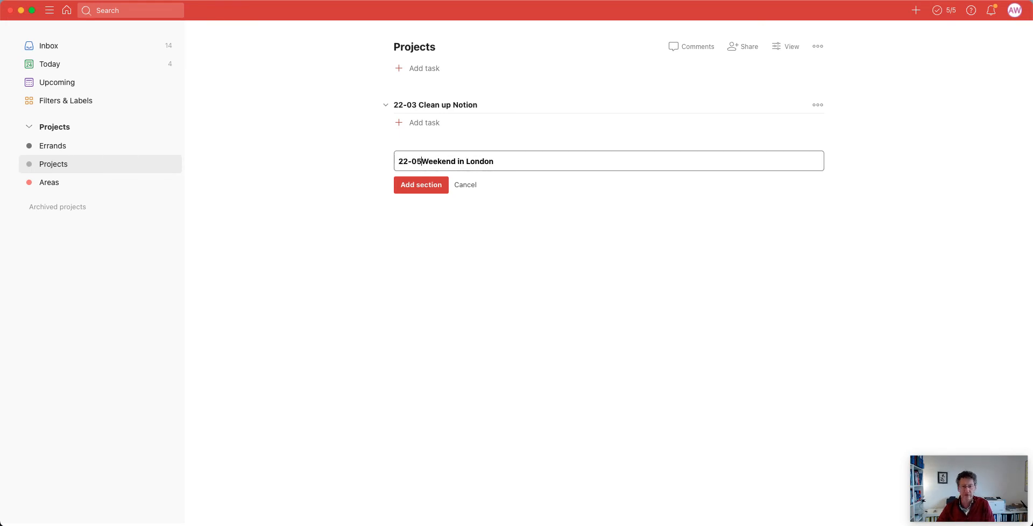
pyautogui.click(458, 232)
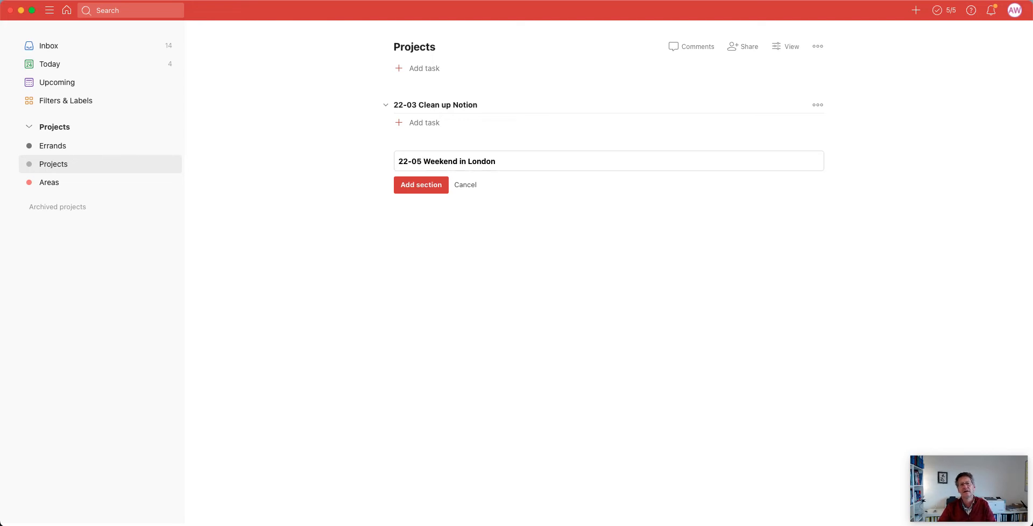
pyautogui.click(421, 186)
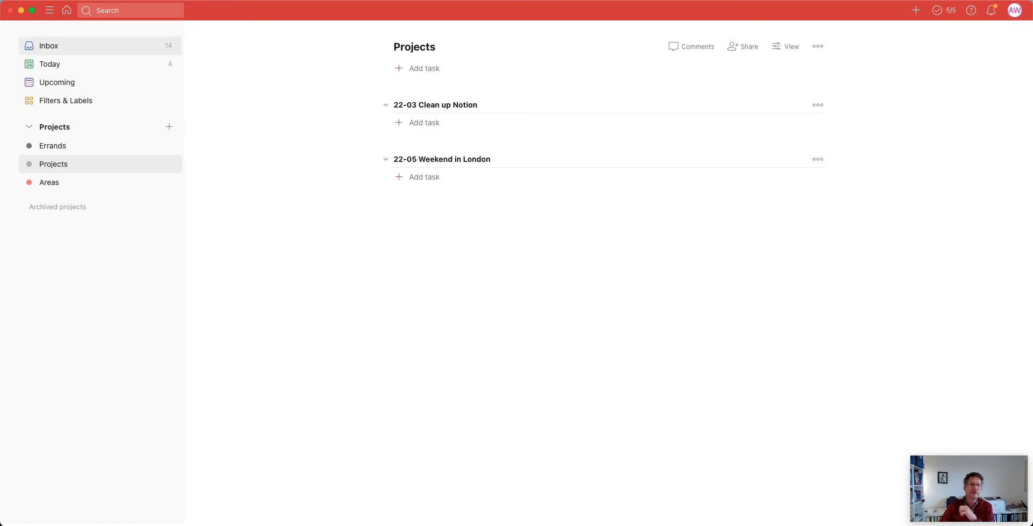
# Step: Add the task "Standardise the project pages for the current projects" to the 22-03 Clean up Notion section of Projects
pyautogui.click(49, 45)
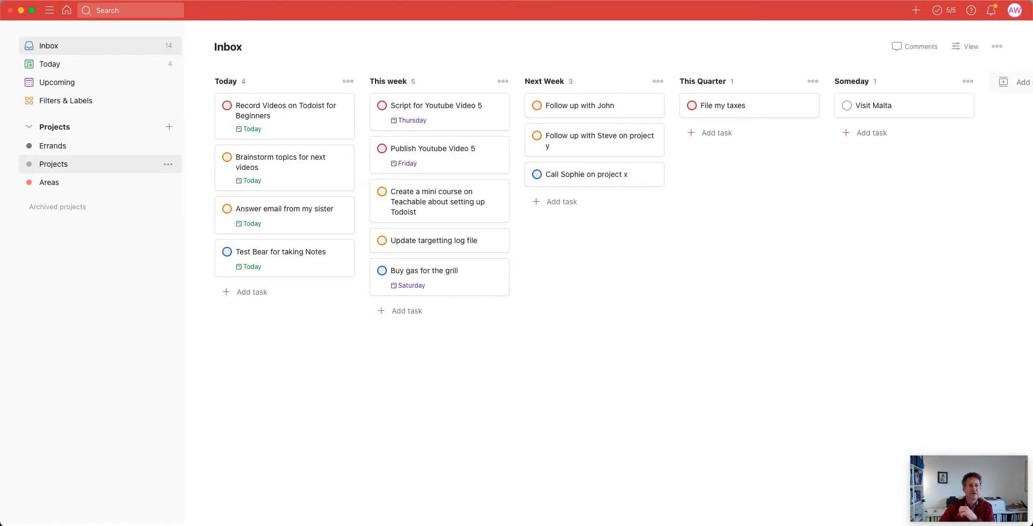
pyautogui.click(53, 165)
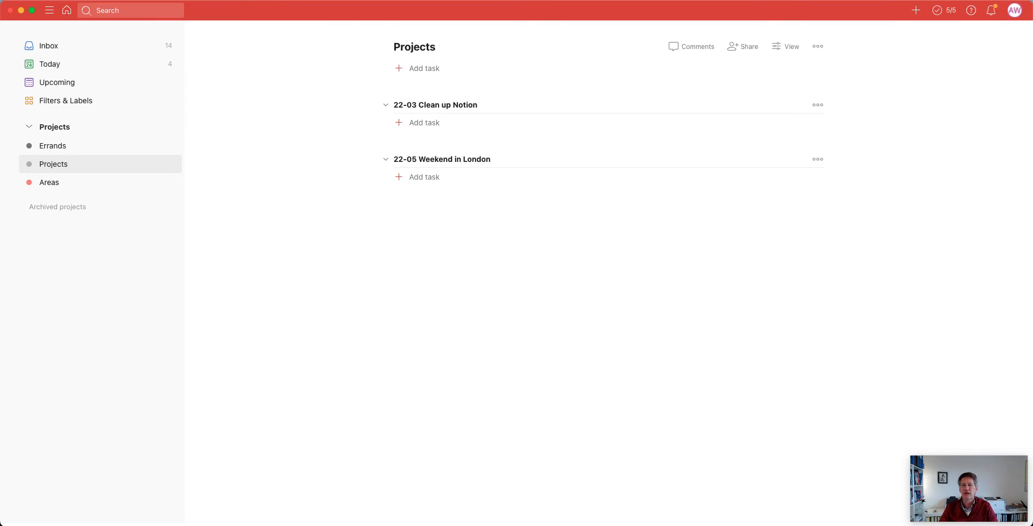
pyautogui.click(424, 122)
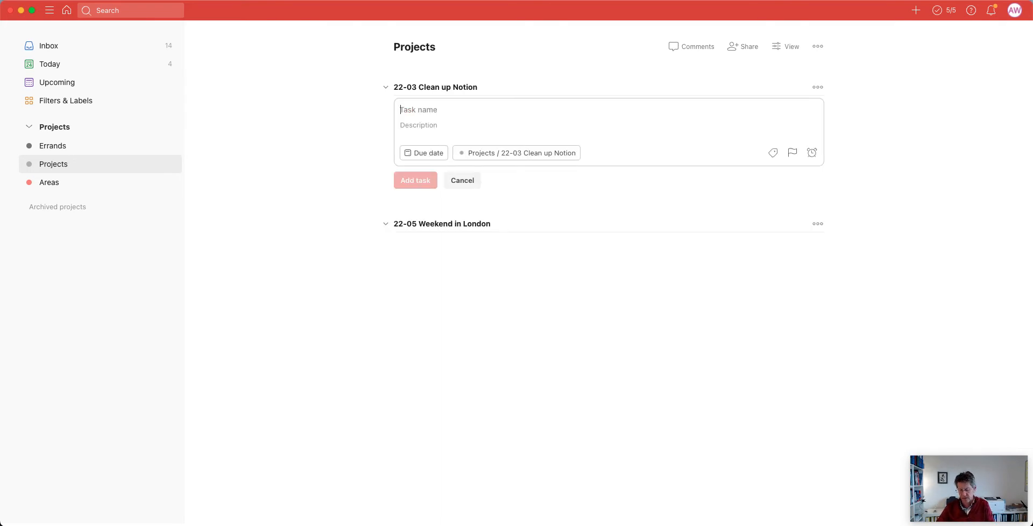
pyautogui.write('STandar')
pyautogui.press('BackSpace')
pyautogui.press('BackSpace')
pyautogui.press('BackSpace')
pyautogui.press('BackSpace')
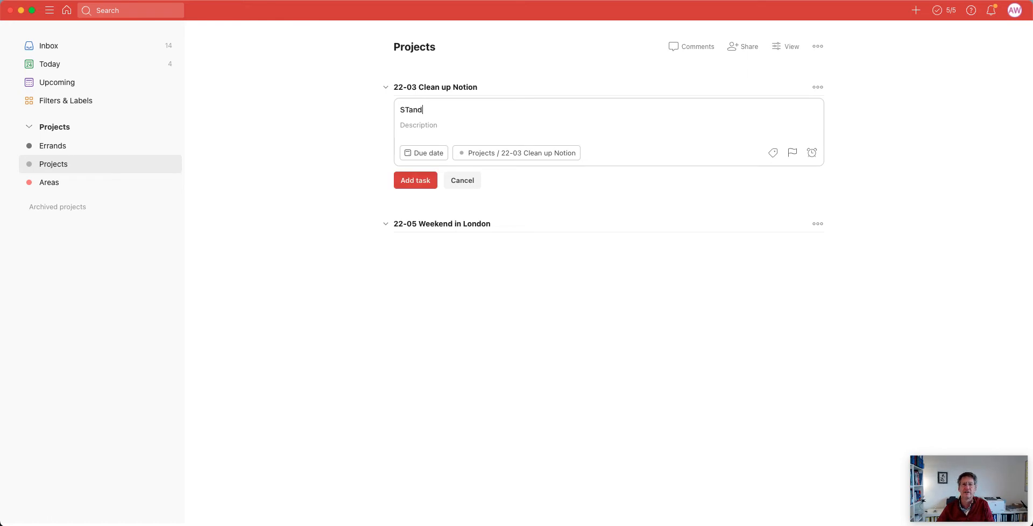
pyautogui.press('BackSpace')
pyautogui.press('BackSpace')
pyautogui.write('tand')
pyautogui.press('BackSpace')
pyautogui.press('BackSpace')
pyautogui.write('ndardise the project pages for the cur')
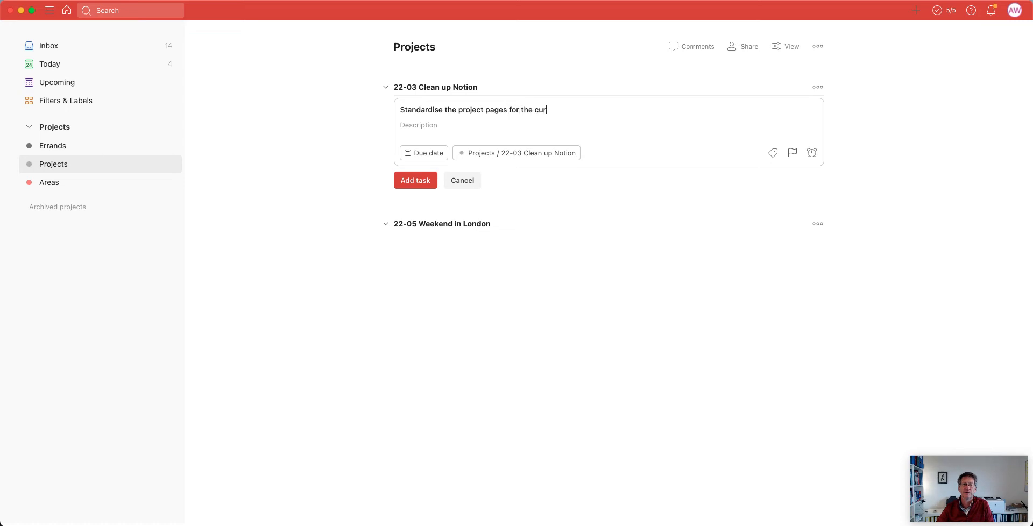
pyautogui.write('rent projects')
pyautogui.press('Return')
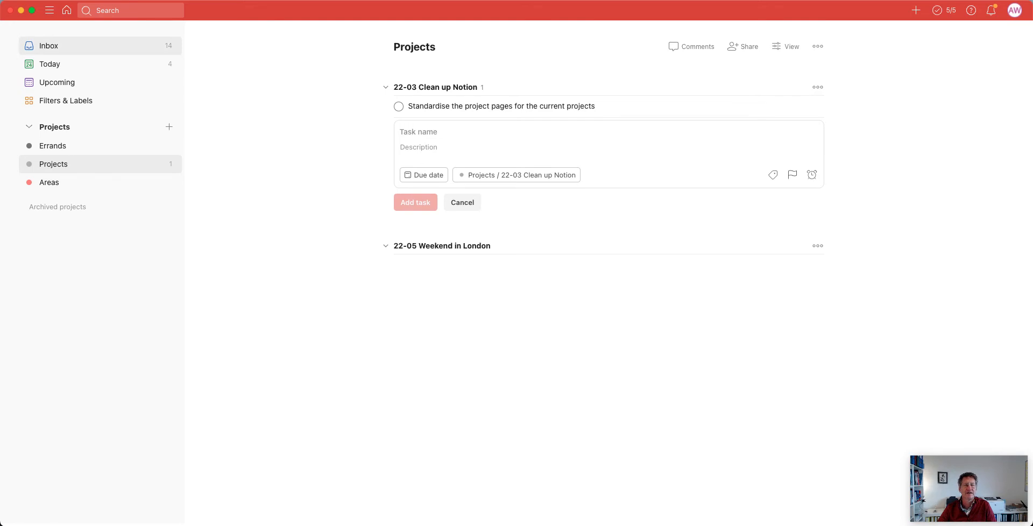
# Step: Set the due date of the "Standardise the project pages for the current projects" task in Projects to Today
pyautogui.click(49, 46)
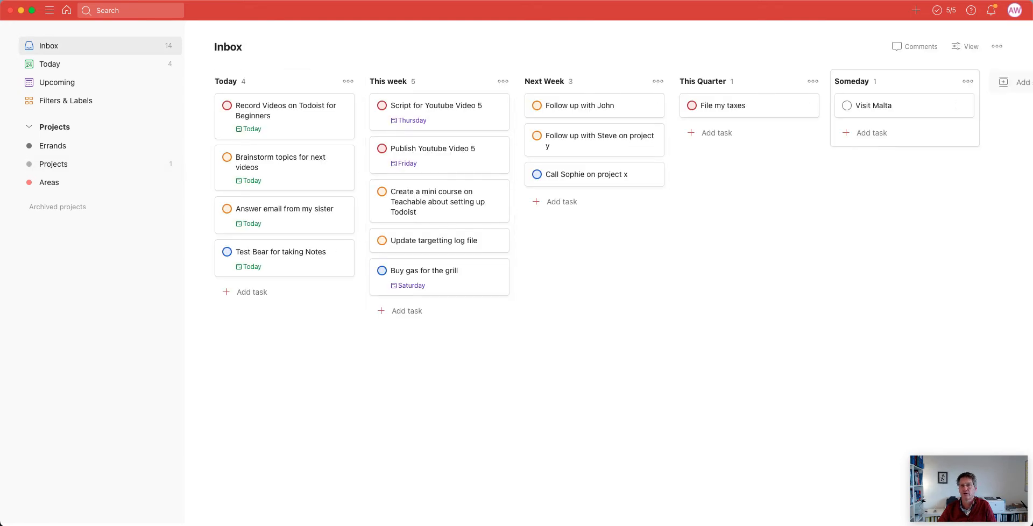
pyautogui.moveTo(362, 296)
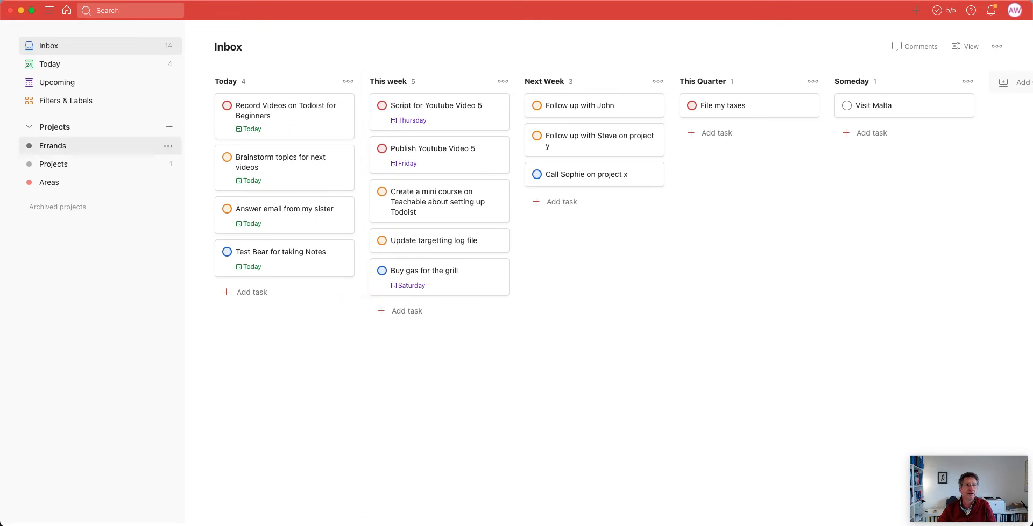
pyautogui.click(53, 164)
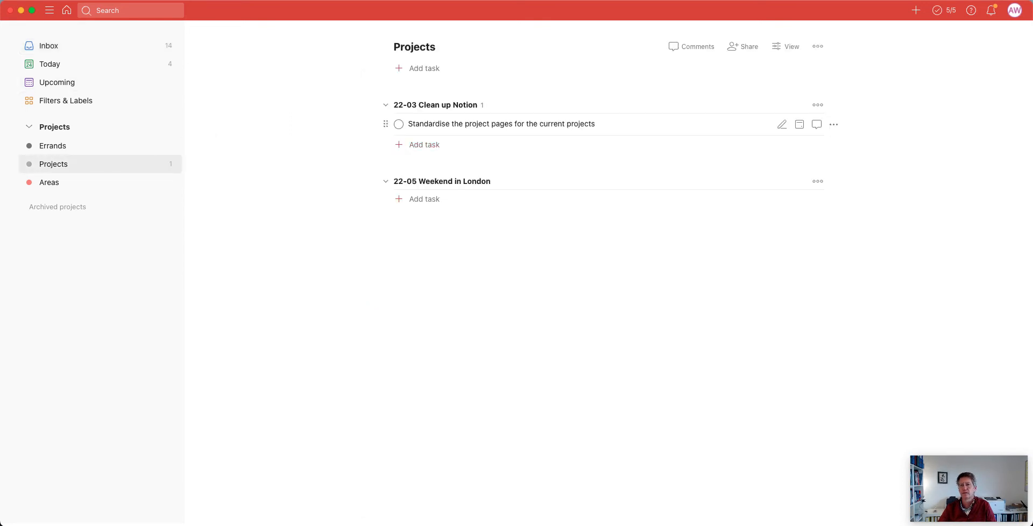
pyautogui.click(833, 124)
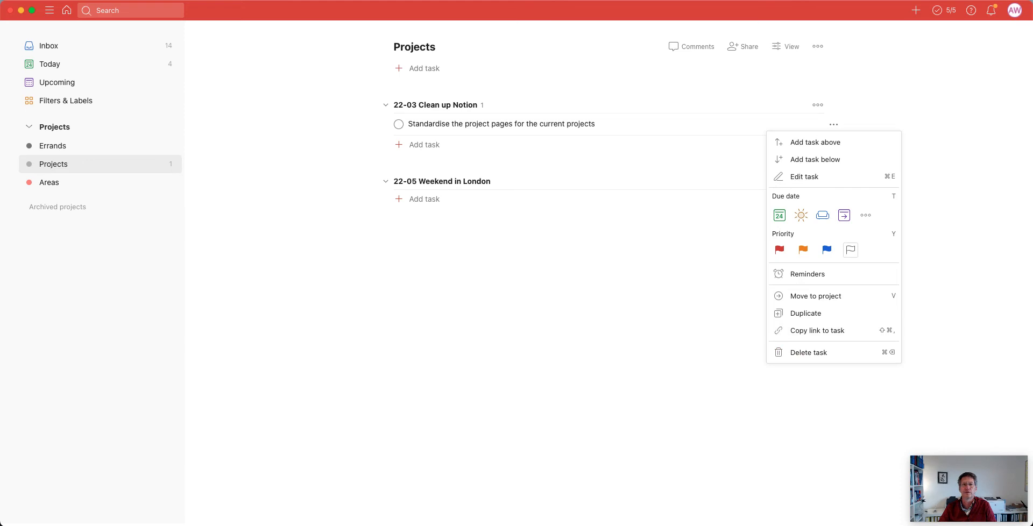
pyautogui.click(834, 124)
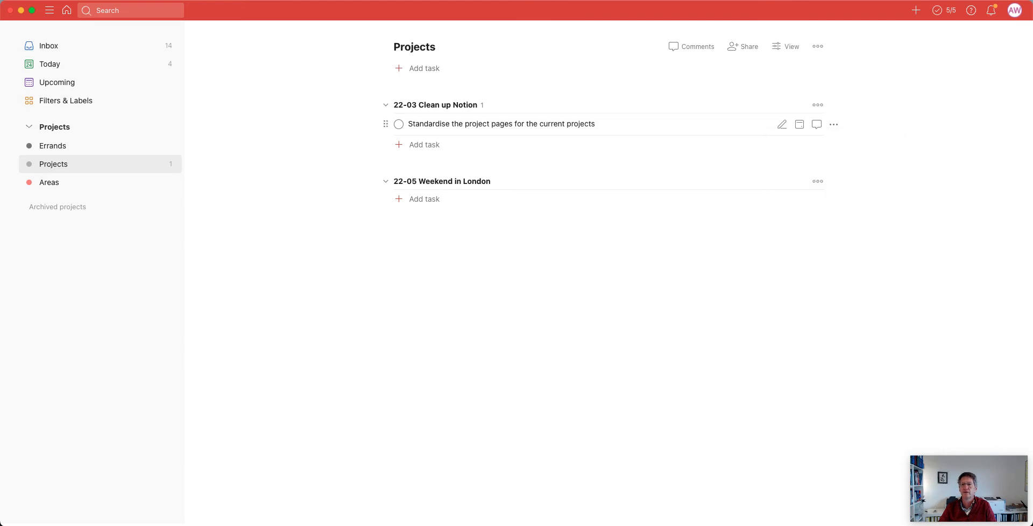
pyautogui.click(799, 124)
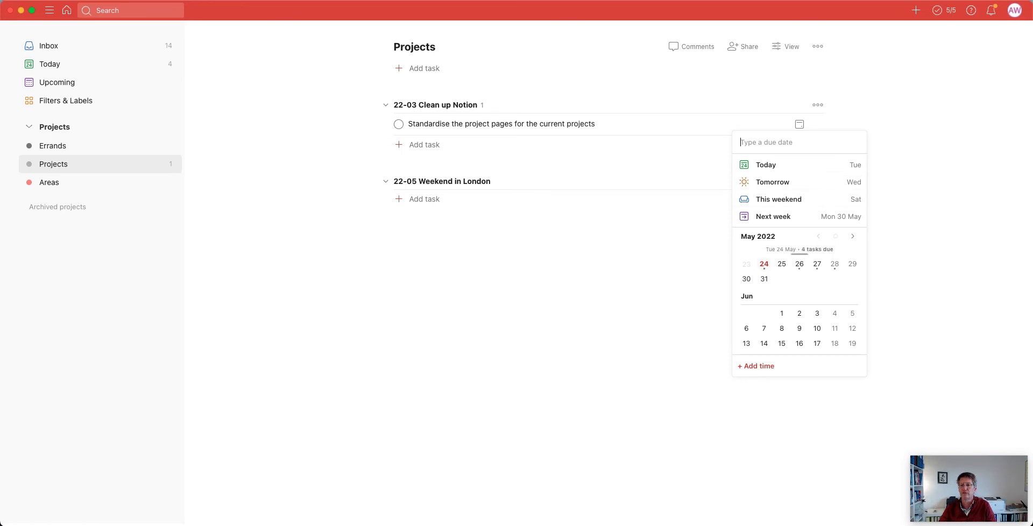
pyautogui.click(769, 166)
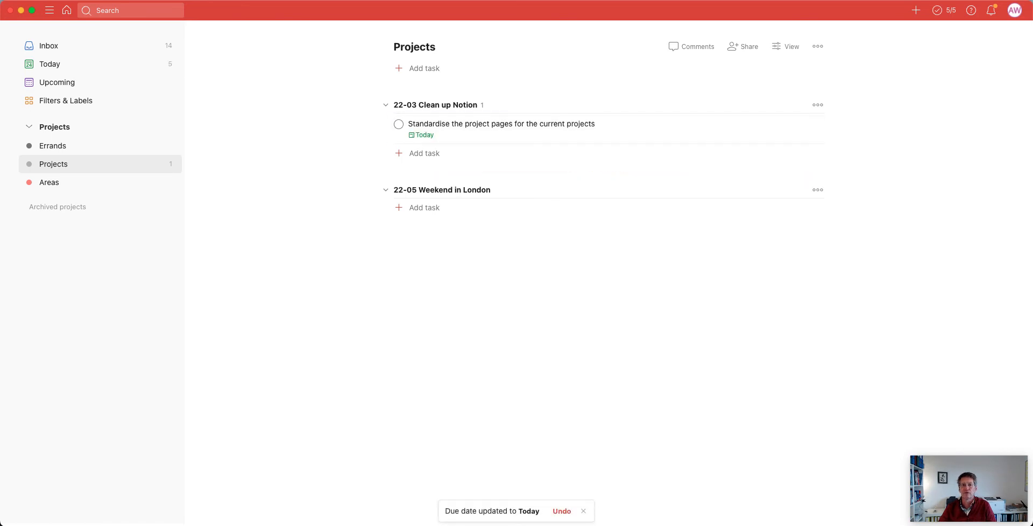
# Step: In the Today view, set the "Standardise the project pages for the current projects" task to Priority 2
pyautogui.click(49, 64)
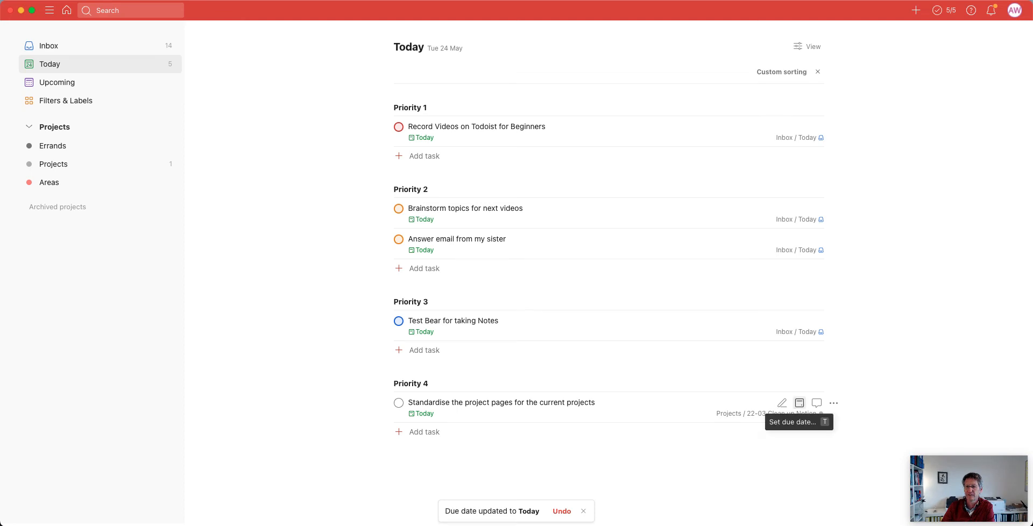
pyautogui.click(800, 403)
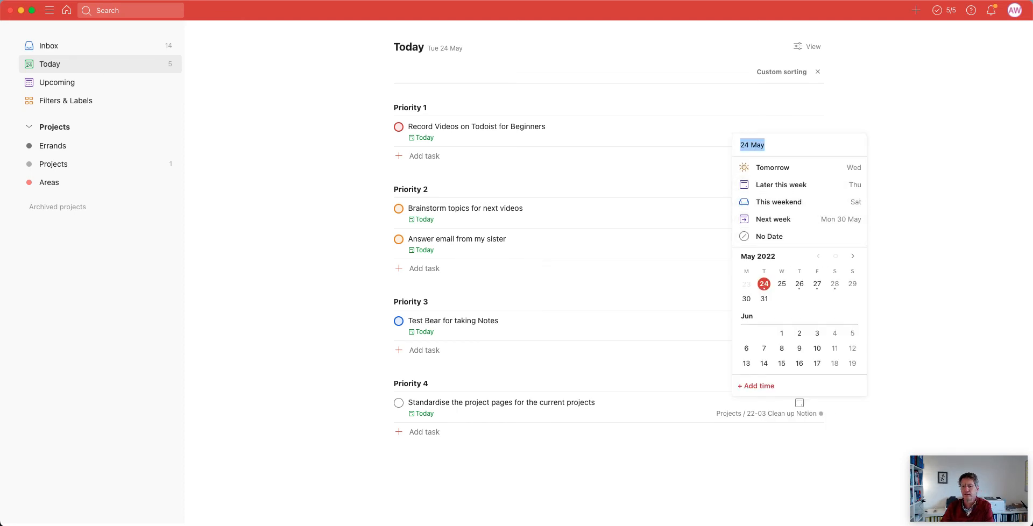
pyautogui.press('Escape')
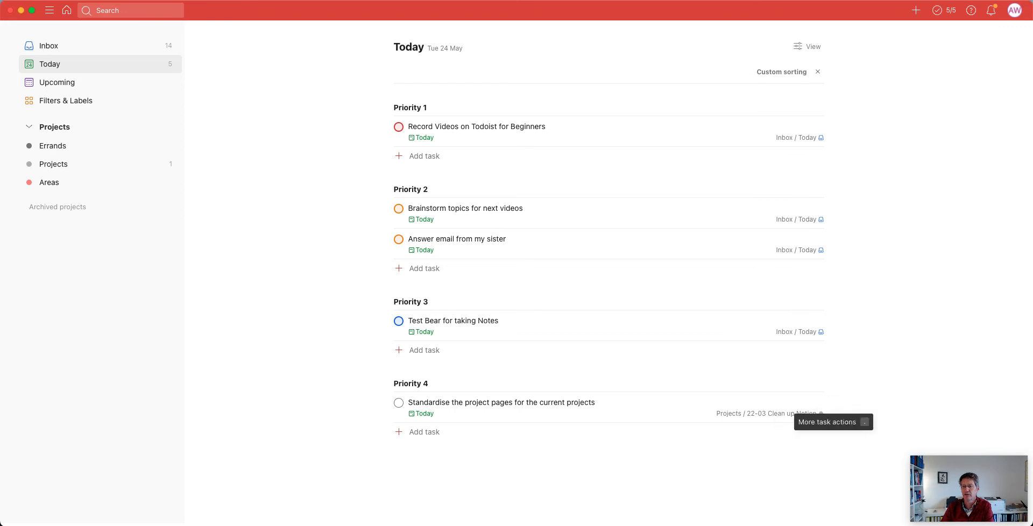
pyautogui.click(834, 403)
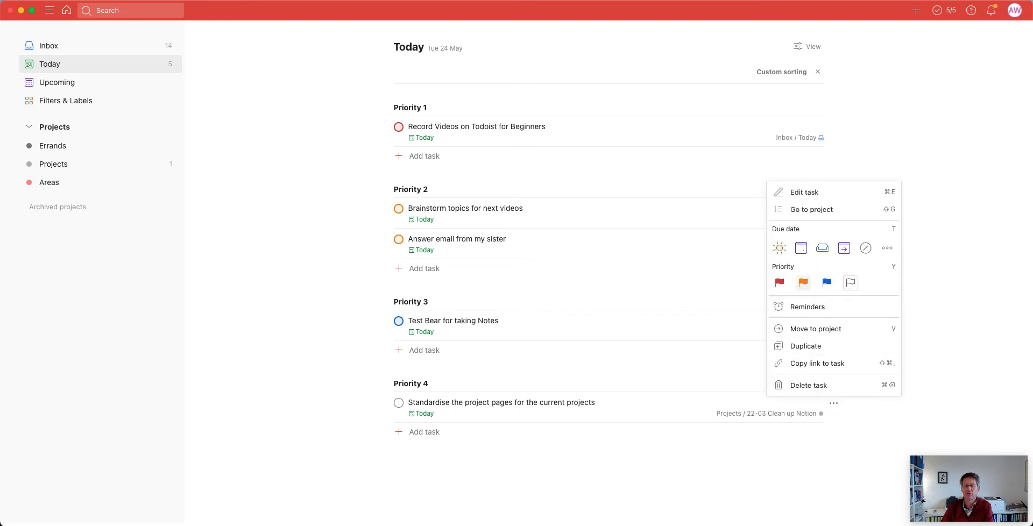
pyautogui.click(803, 283)
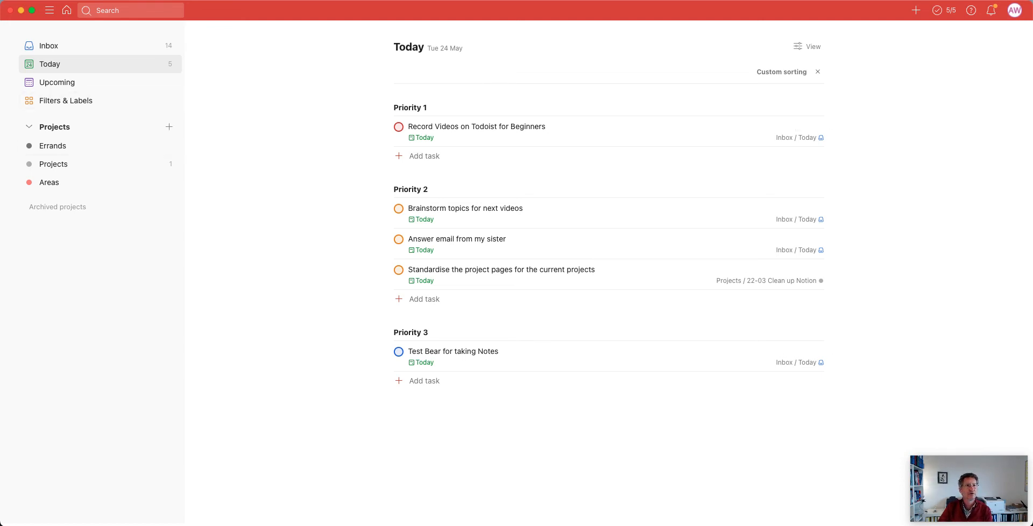
# Step: Add the task "Book Hotel" to the 22-05 Weekend in London section of Projects
pyautogui.click(53, 164)
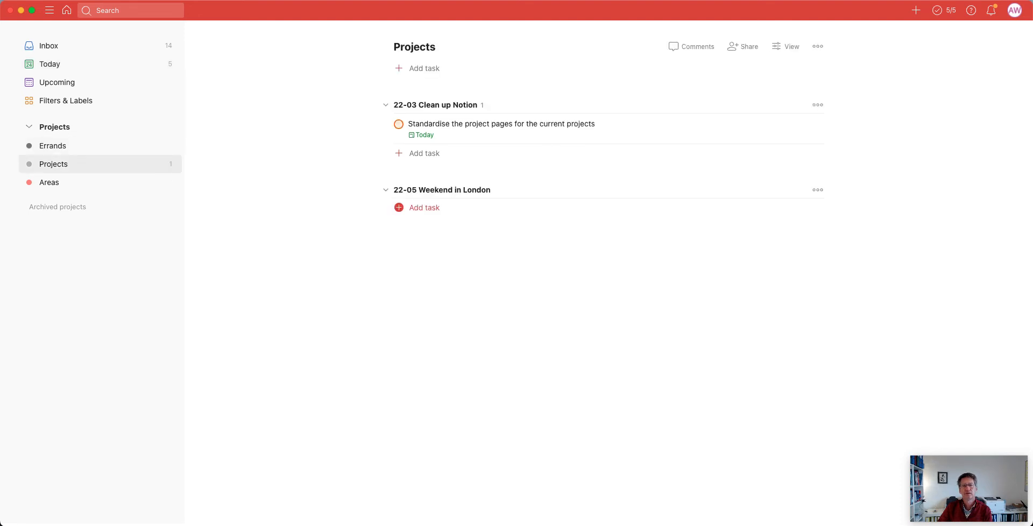
pyautogui.click(422, 208)
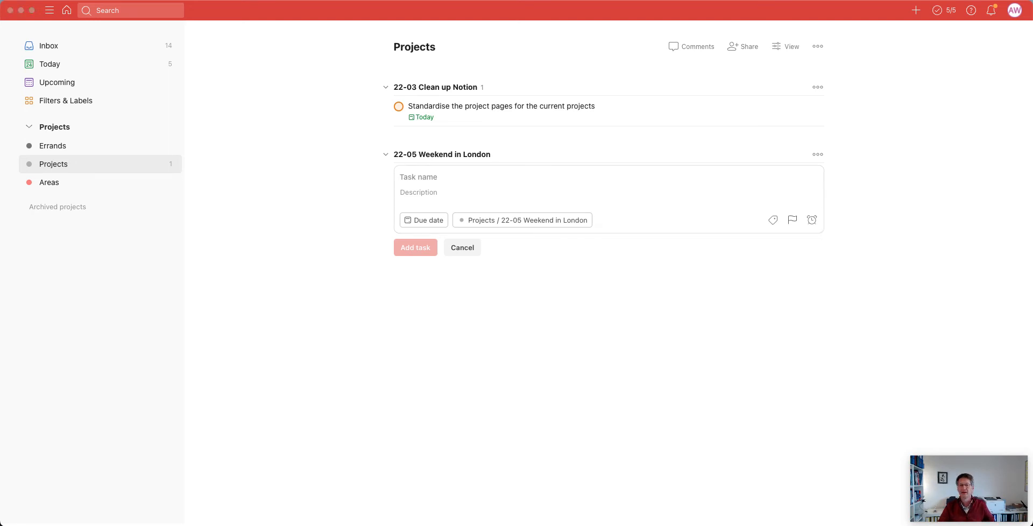
pyautogui.click(419, 177)
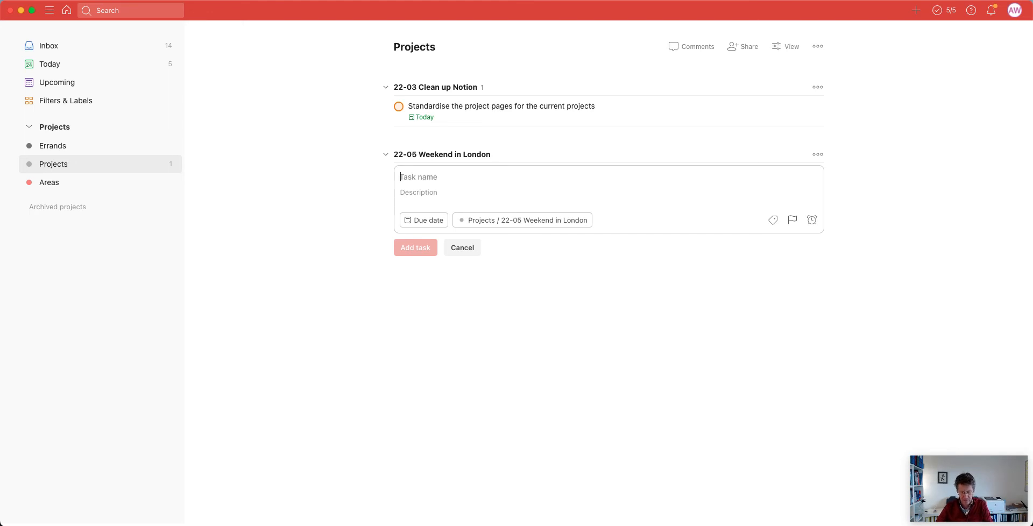
pyautogui.write('Book')
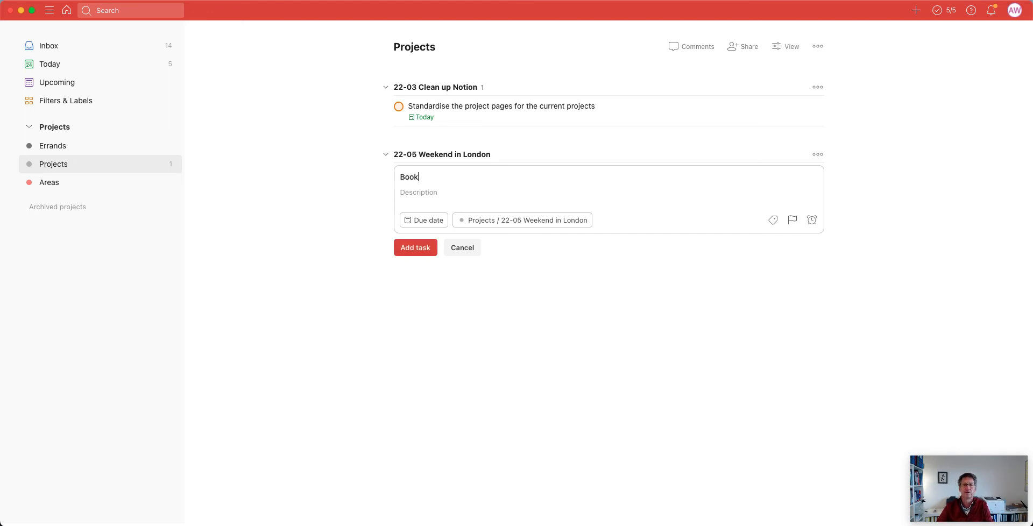
pyautogui.write(' Tea')
pyautogui.press('BackSpace')
pyautogui.press('BackSpace')
pyautogui.press('BackSpace')
pyautogui.write('Teo')
pyautogui.press('BackSpace')
pyautogui.press('BackSpace')
pyautogui.press('BackSpace')
pyautogui.write('Hotel')
pyautogui.press('Return')
# Step: Add the task "Book air travel" to the 22-05 Weekend in London section
pyautogui.write('Book')
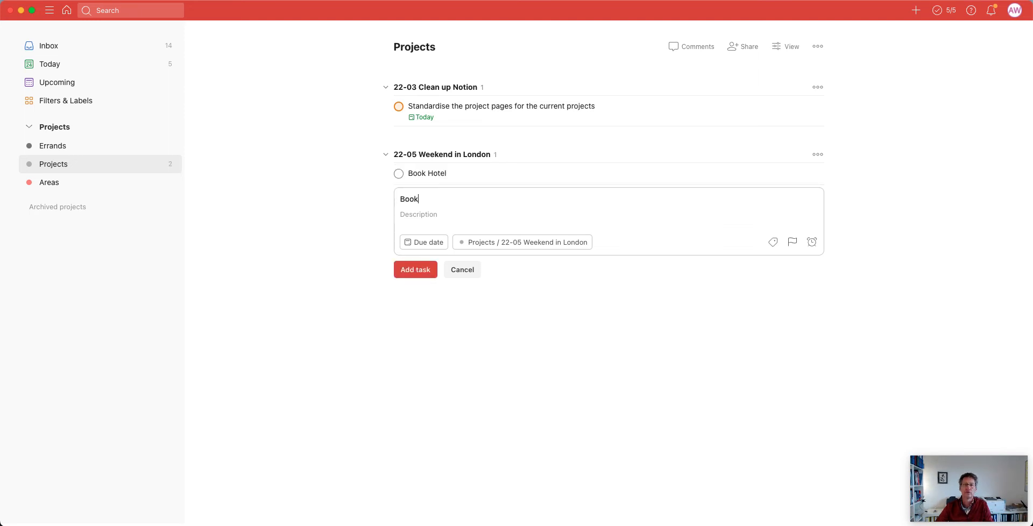
pyautogui.write(' Pa')
pyautogui.press('BackSpace')
pyautogui.press('BackSpace')
pyautogui.write('eu')
pyautogui.press('BackSpace')
pyautogui.press('BackSpace')
pyautogui.write('Ari')
pyautogui.press('BackSpace')
pyautogui.press('BackSpace')
pyautogui.write('air travel')
pyautogui.press('Return')
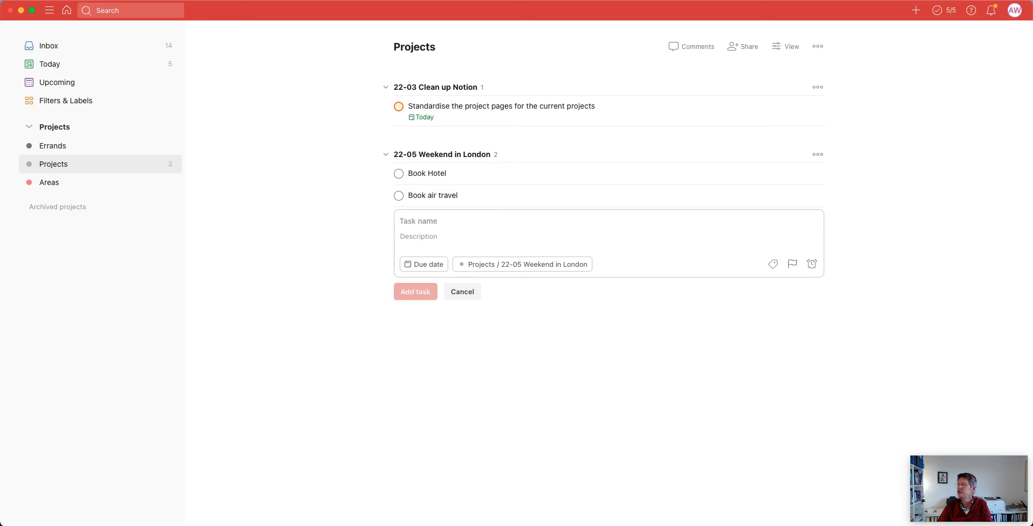
# Step: Name the new task in the 22-05 Weekend in London section "Enter API for my flight to London"
pyautogui.write('Enter API')
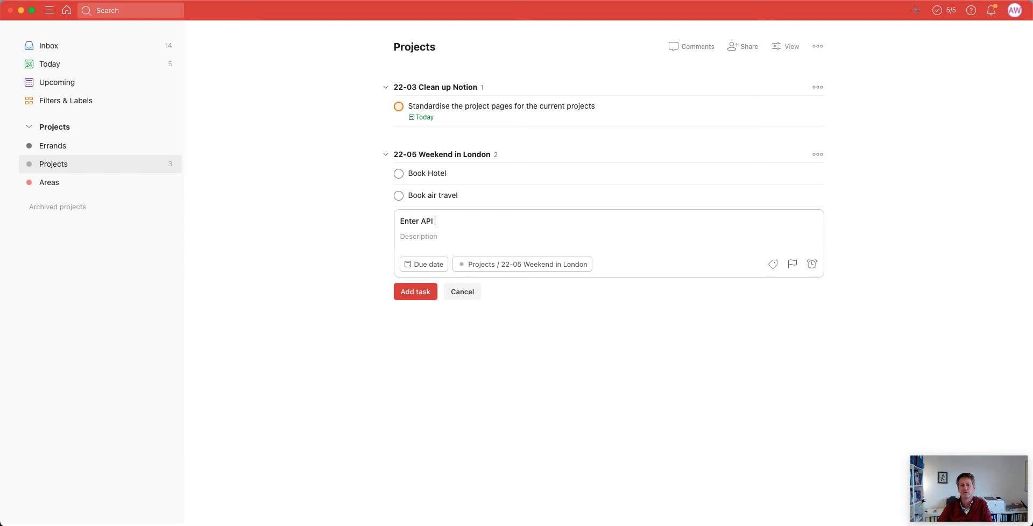
pyautogui.write(' for my gl')
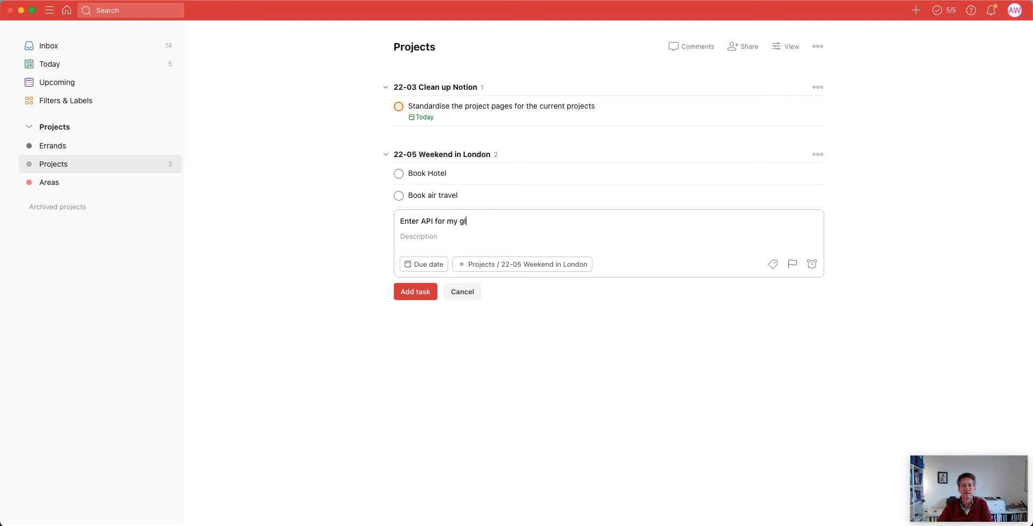
pyautogui.press('BackSpace')
pyautogui.press('BackSpace')
pyautogui.write('flight t')
pyautogui.write('o s')
pyautogui.press('BackSpace')
pyautogui.write('Londe')
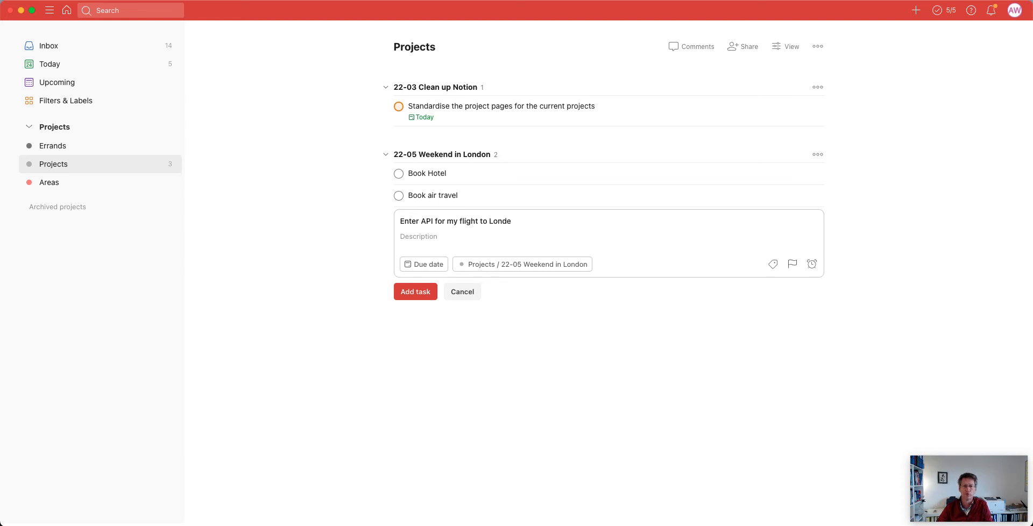
pyautogui.press('BackSpace')
pyautogui.write('on')
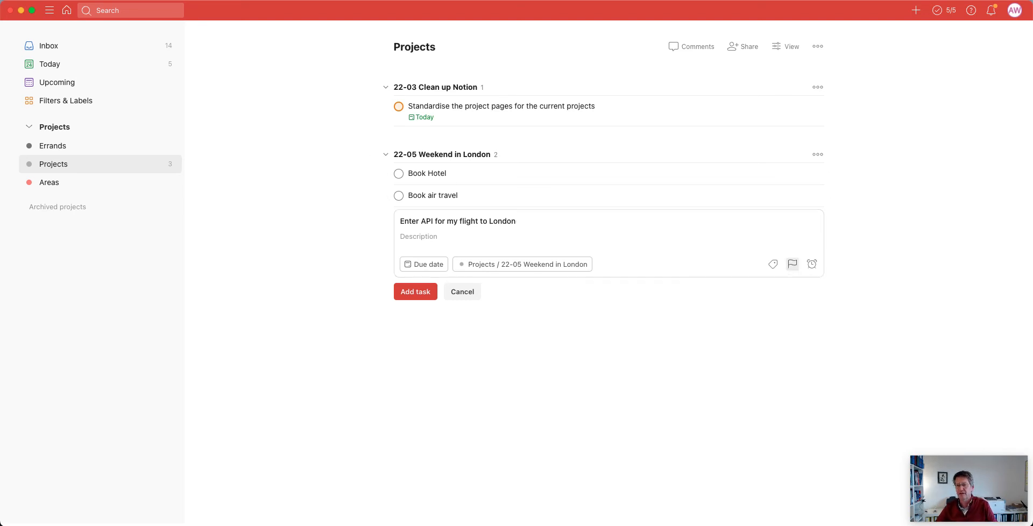
# Step: Give the pending "Enter API for my flight to London" task Priority 2 and the due date 17 Jun, and add it
pyautogui.click(792, 263)
pyautogui.click(754, 279)
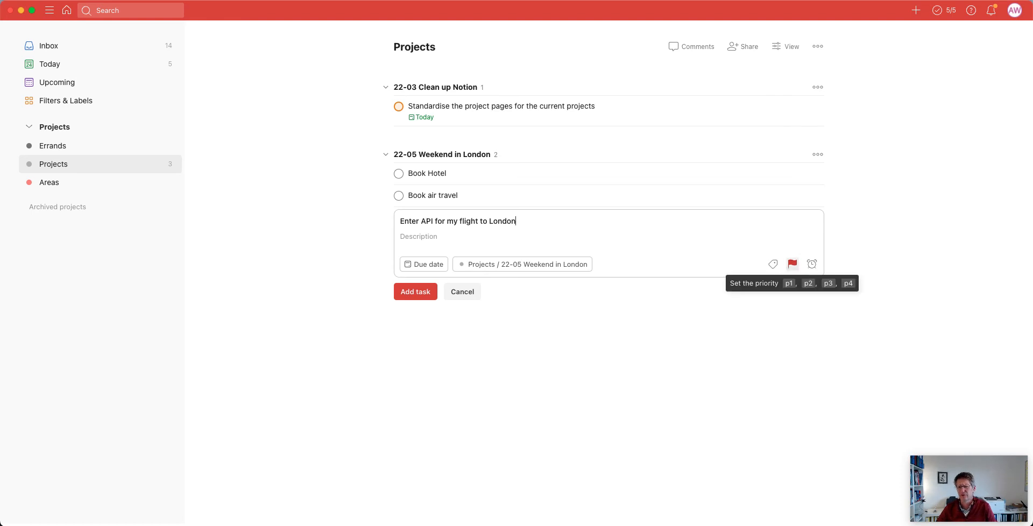
pyautogui.click(792, 264)
pyautogui.click(756, 297)
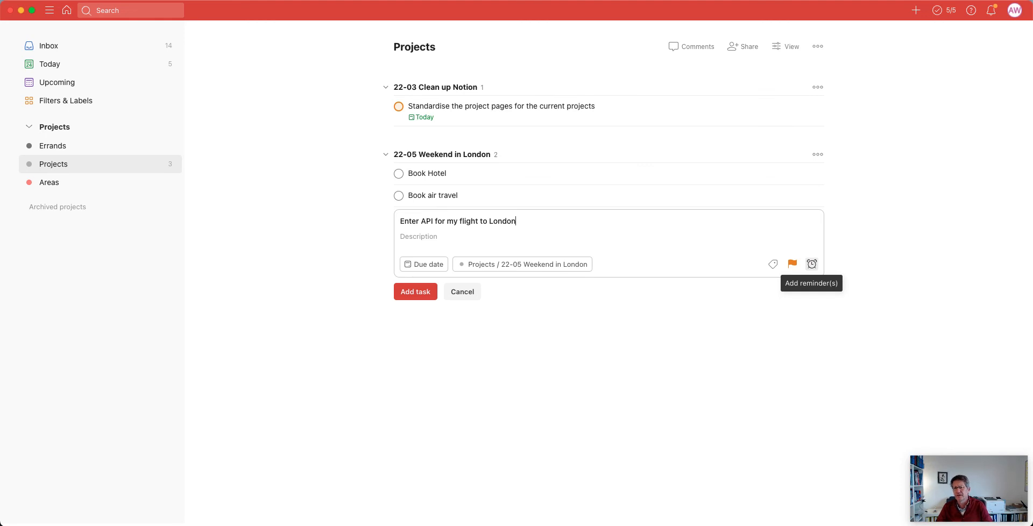
pyautogui.click(424, 264)
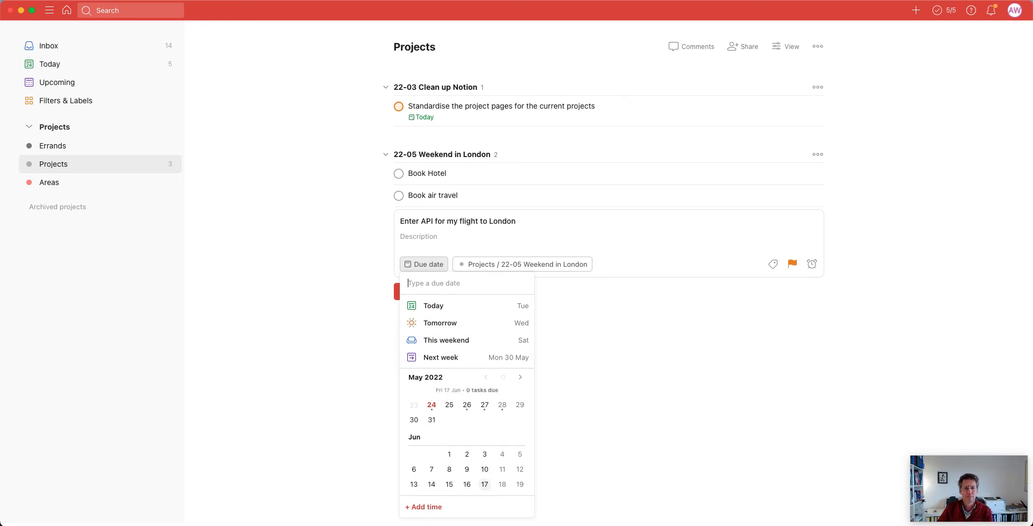
pyautogui.click(484, 484)
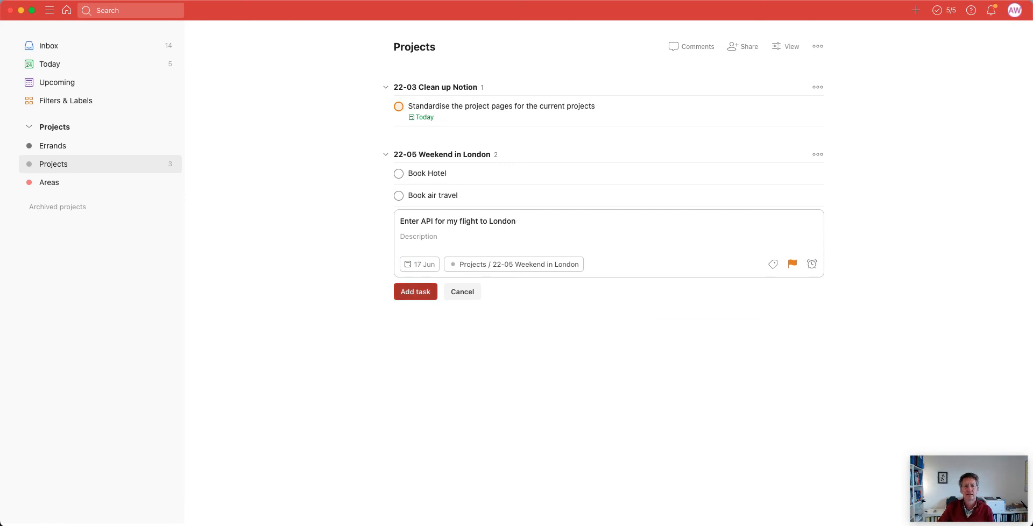
pyautogui.click(415, 292)
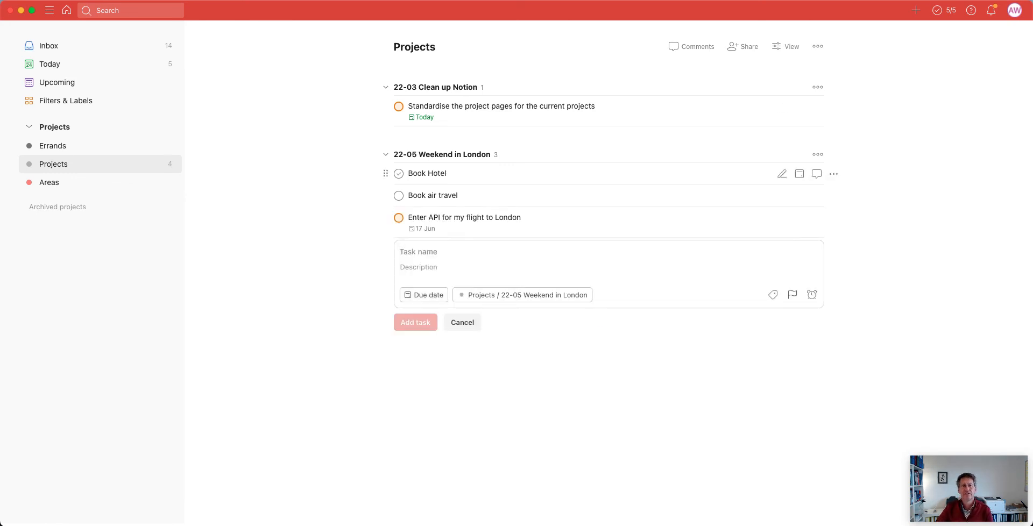
# Step: Complete the "Book Hotel" and "Book air travel" tasks and dismiss the blank new-task form
pyautogui.click(399, 173)
pyautogui.click(398, 173)
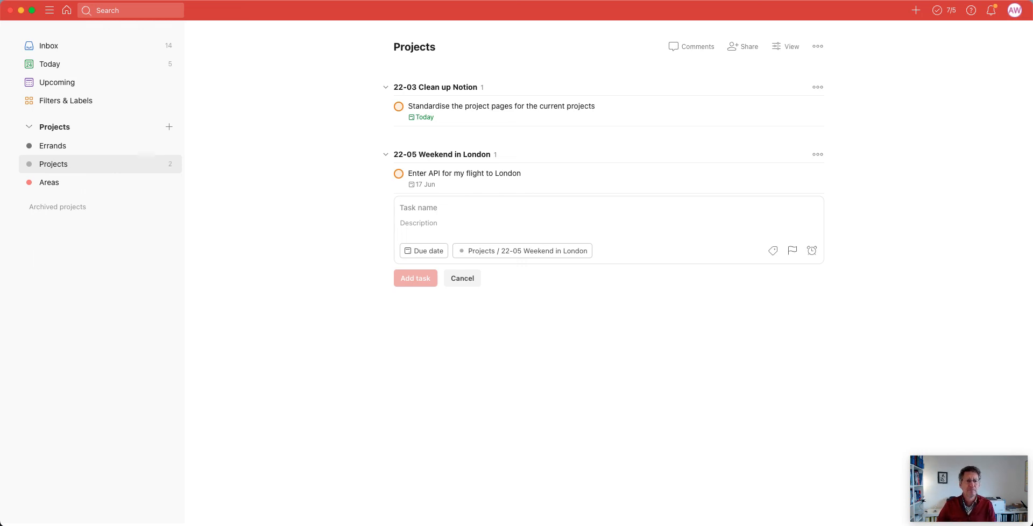
pyautogui.click(462, 278)
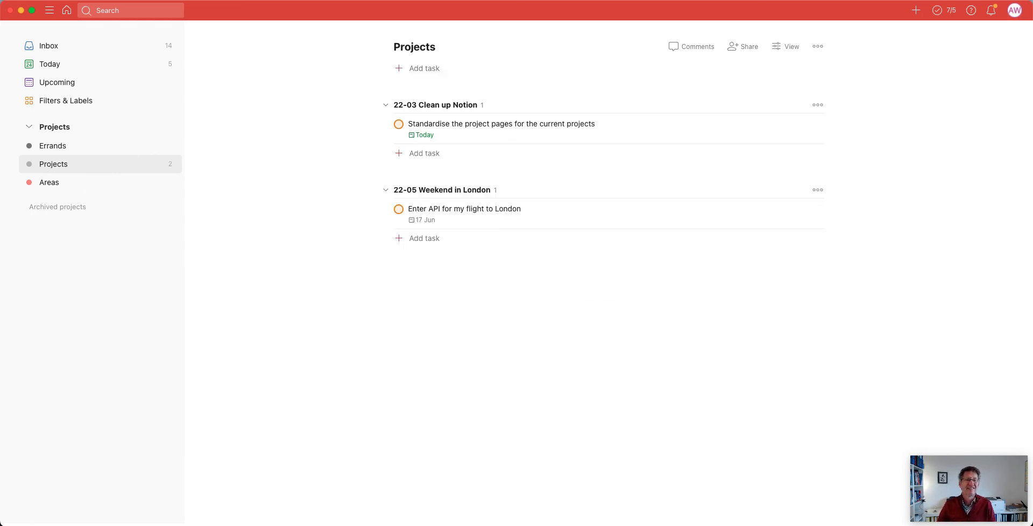